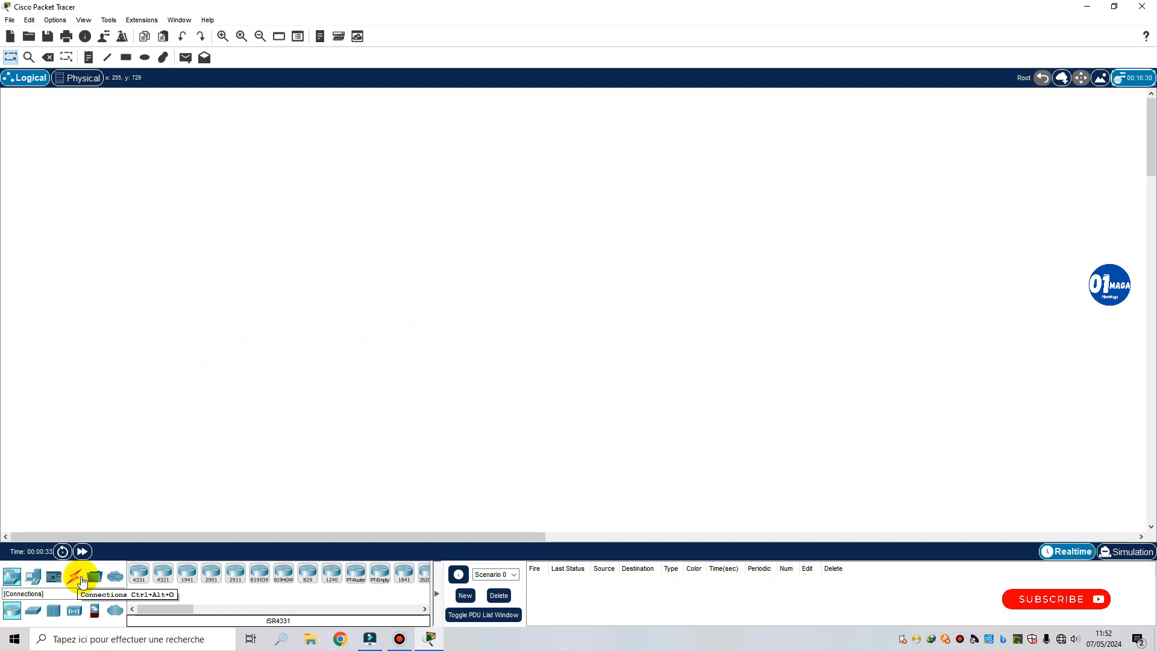
# Place two generic PCs in the empty workspace, one above the other
pyautogui.click(76, 577)
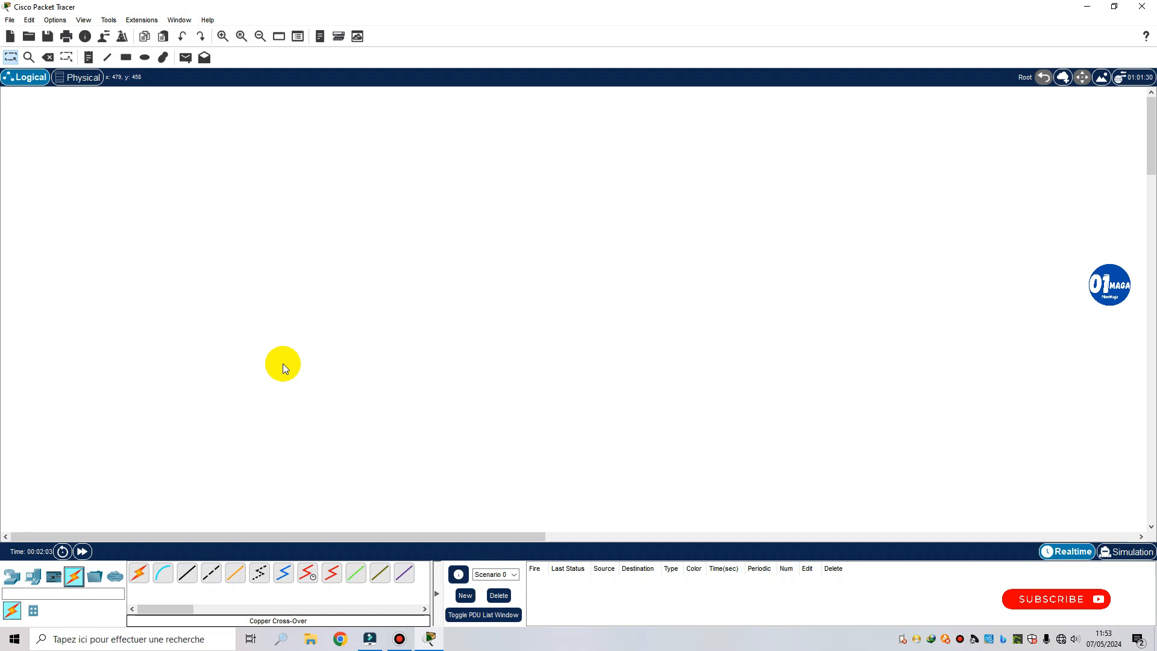
pyautogui.click(36, 584)
pyautogui.click(138, 573)
pyautogui.click(293, 234)
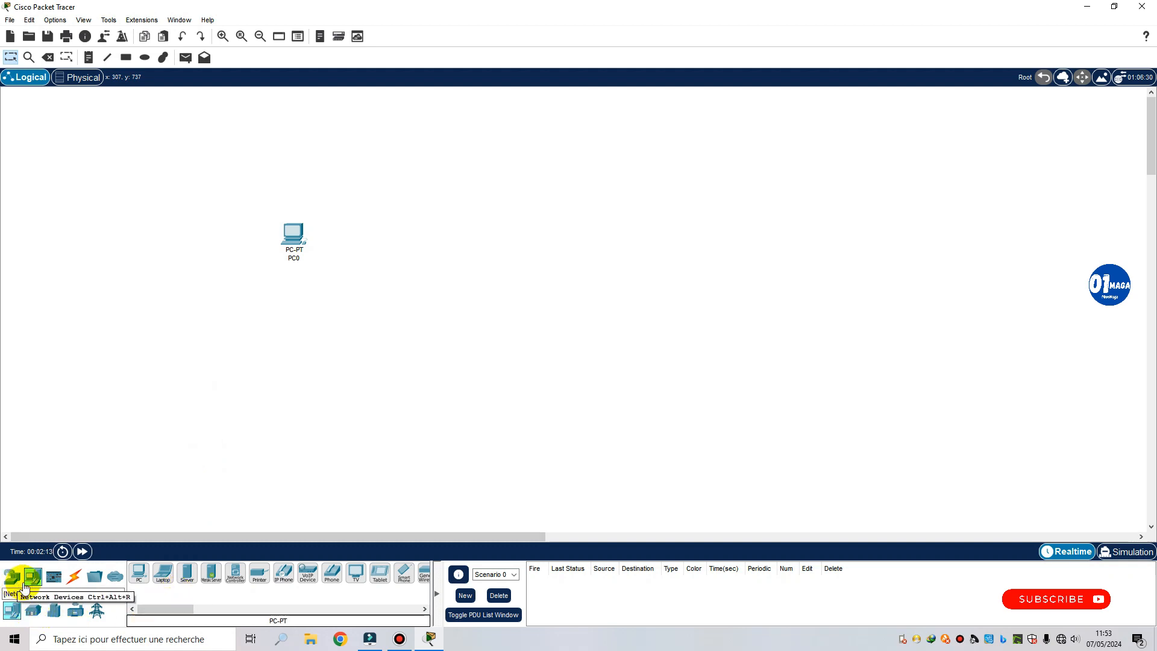
pyautogui.click(140, 573)
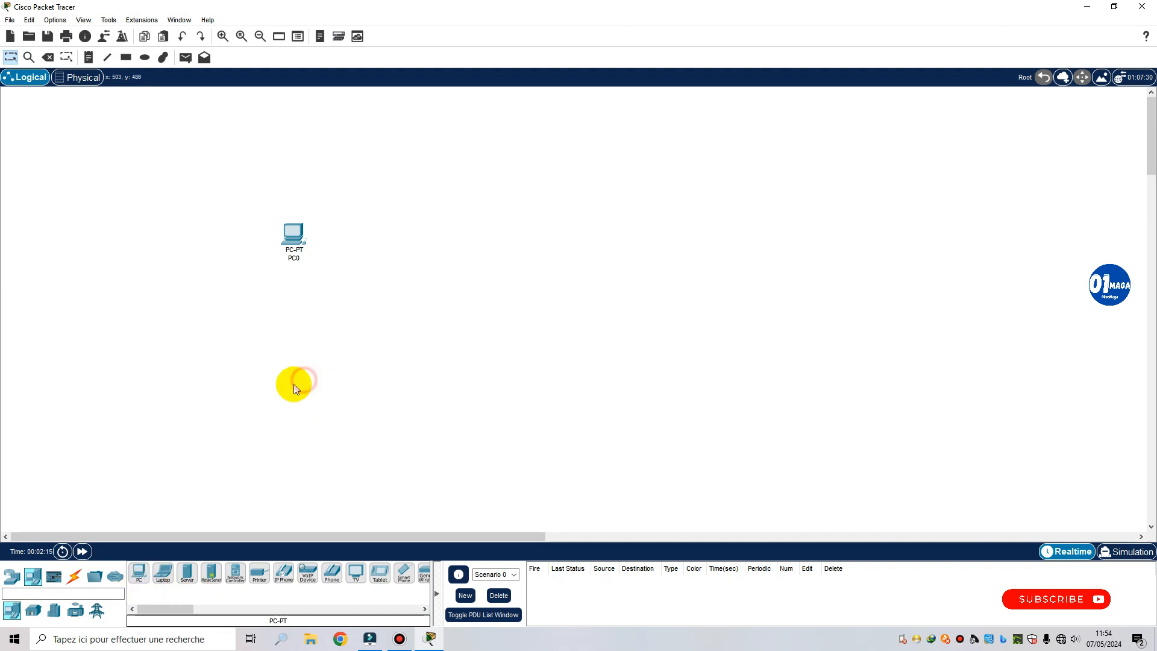
pyautogui.click(139, 573)
pyautogui.click(256, 472)
pyautogui.moveTo(256, 472); pyautogui.dragTo(308, 395)
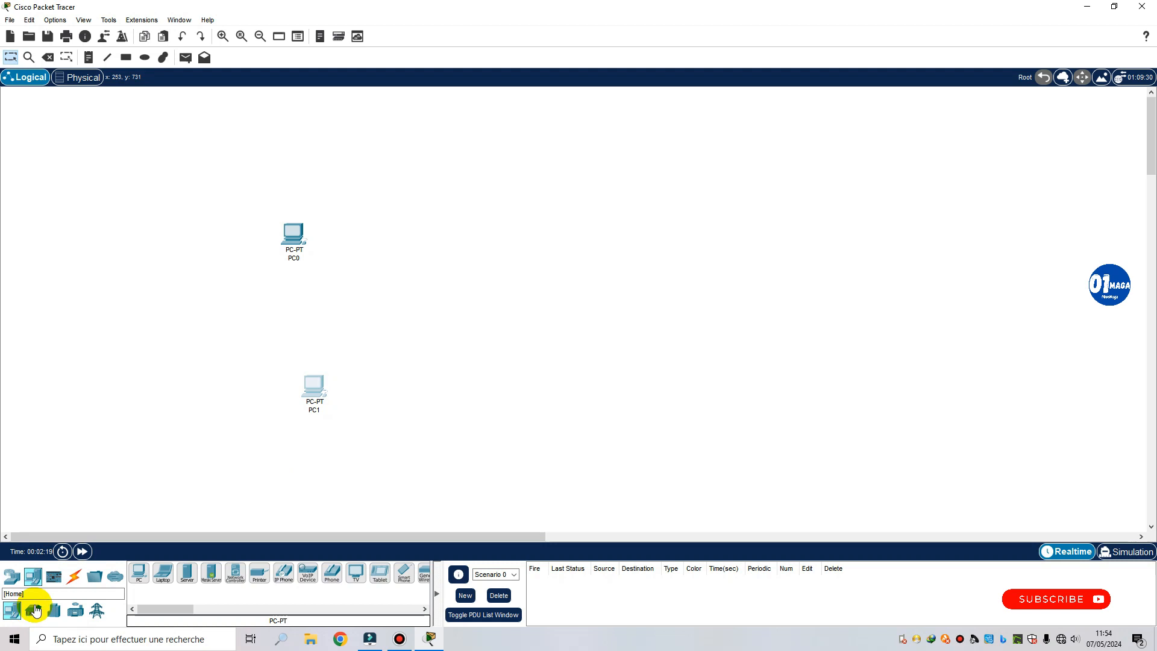
# Add a PT-Router beside the upper PC and a PT-Switch beside the lower PC
pyautogui.click(20, 577)
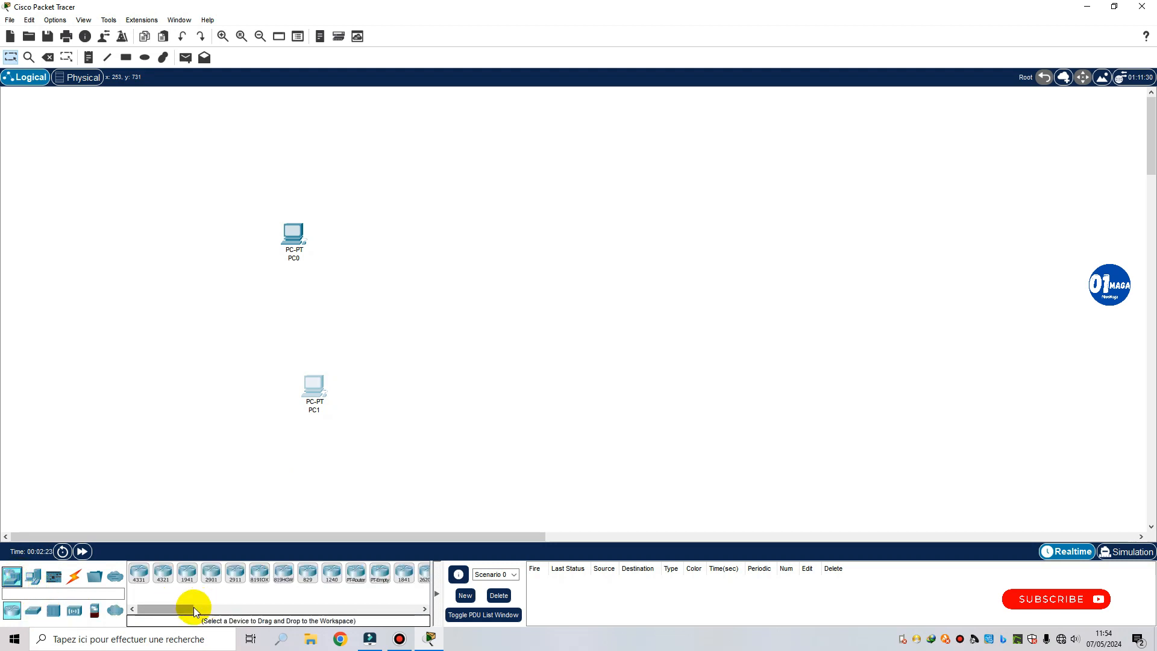
pyautogui.click(362, 577)
pyautogui.click(498, 236)
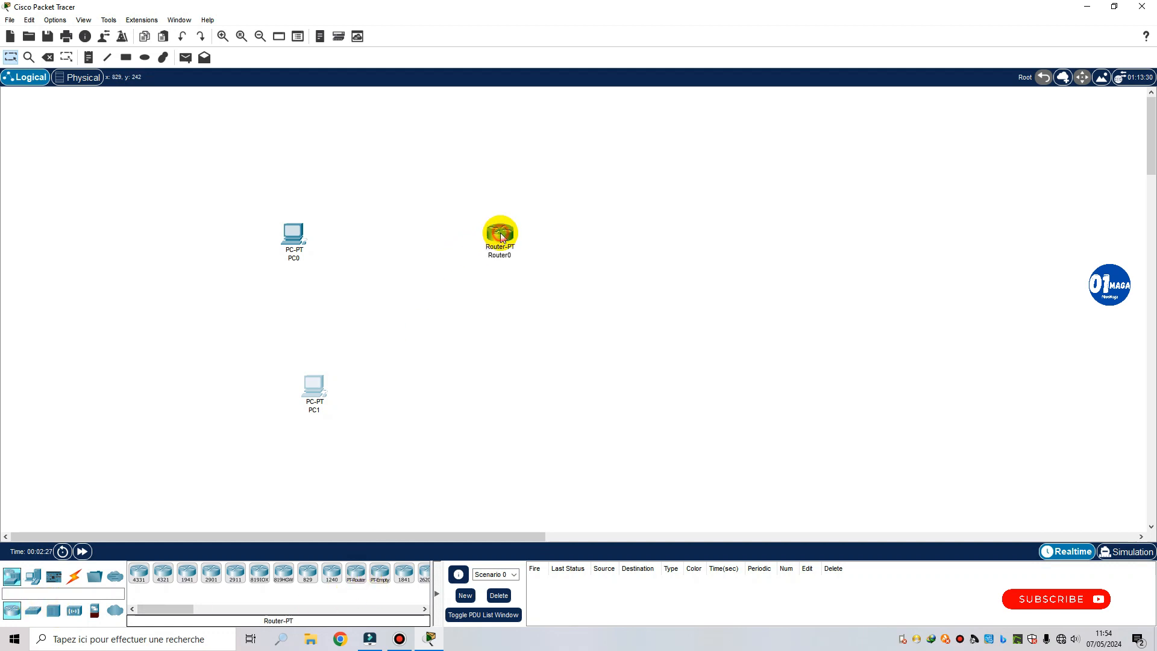
pyautogui.click(32, 611)
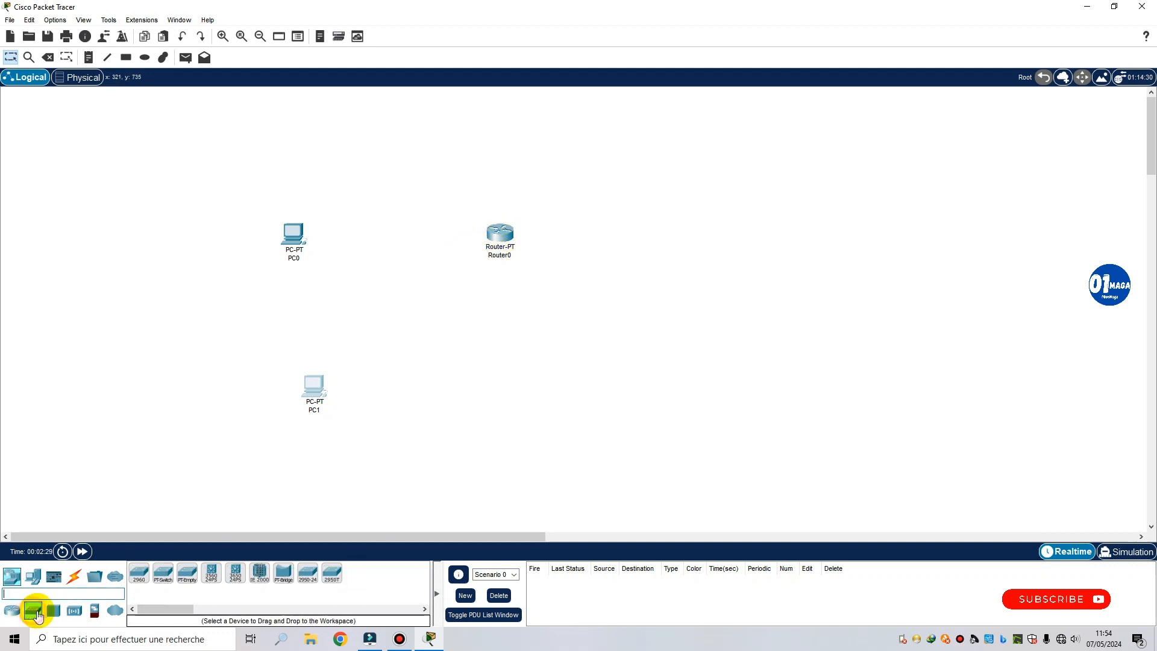
pyautogui.click(163, 574)
pyautogui.click(530, 387)
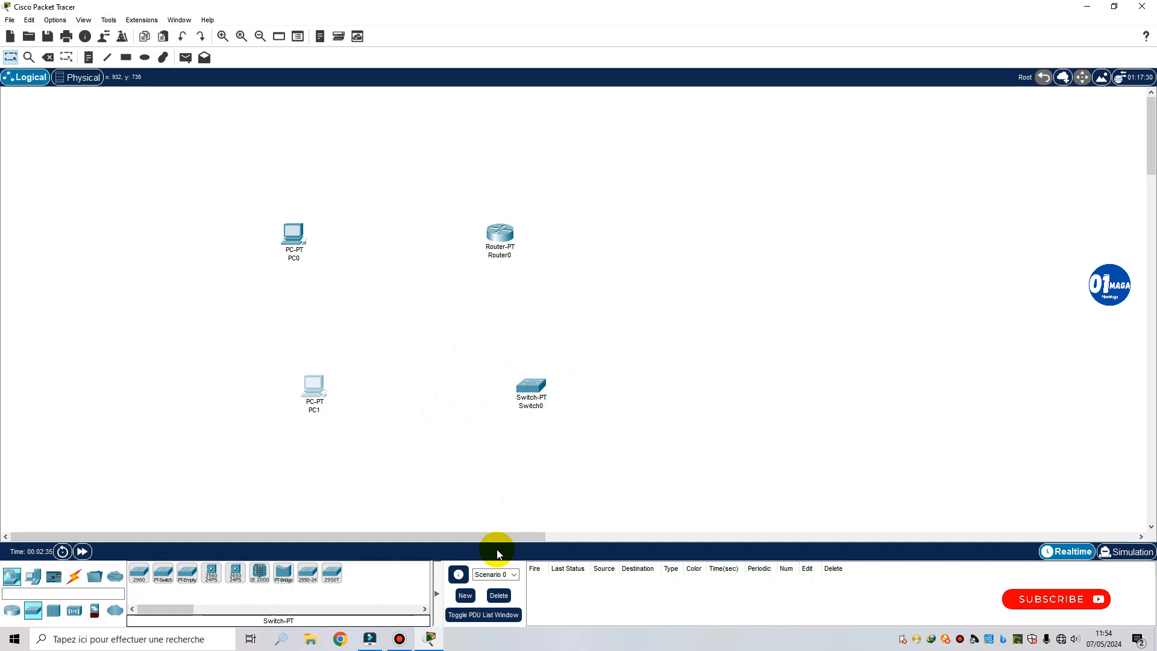
# Add two more generic PCs, one level with the router and one level with the switch
pyautogui.click(33, 576)
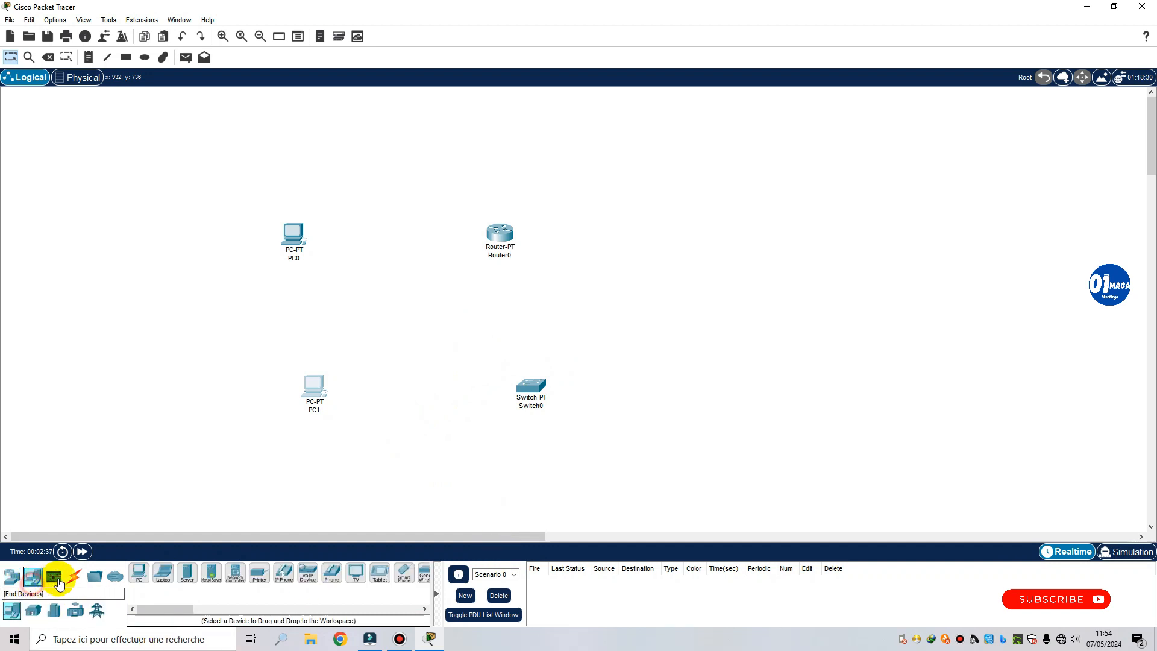
pyautogui.click(697, 219)
pyautogui.click(139, 574)
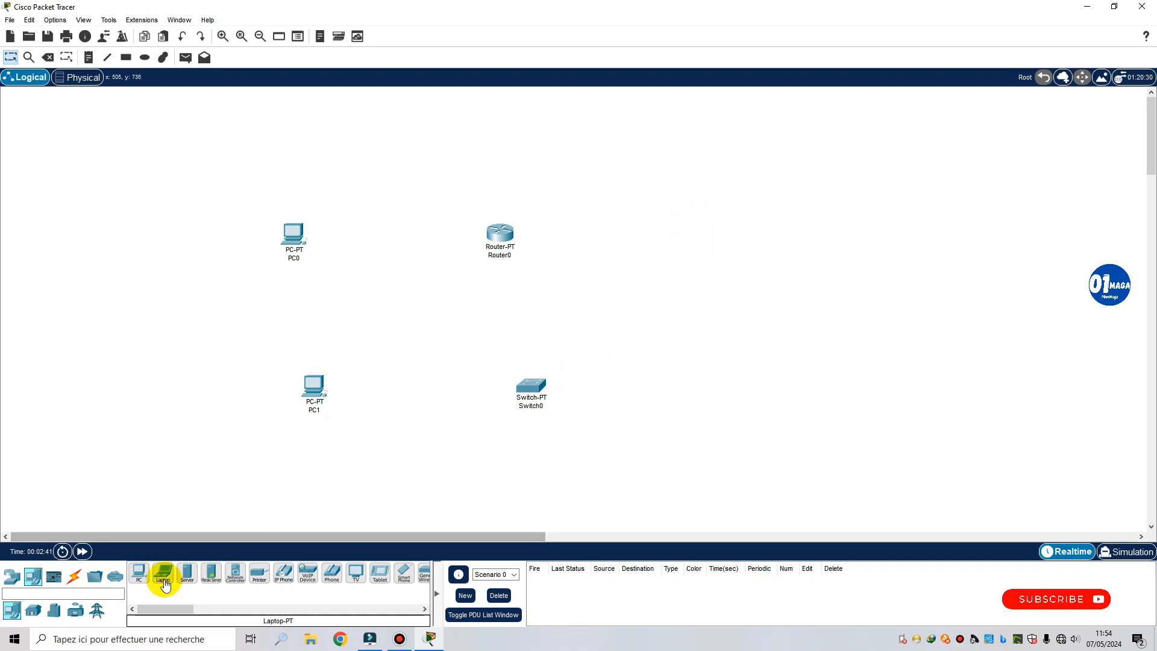
pyautogui.click(760, 242)
pyautogui.click(140, 579)
pyautogui.click(814, 391)
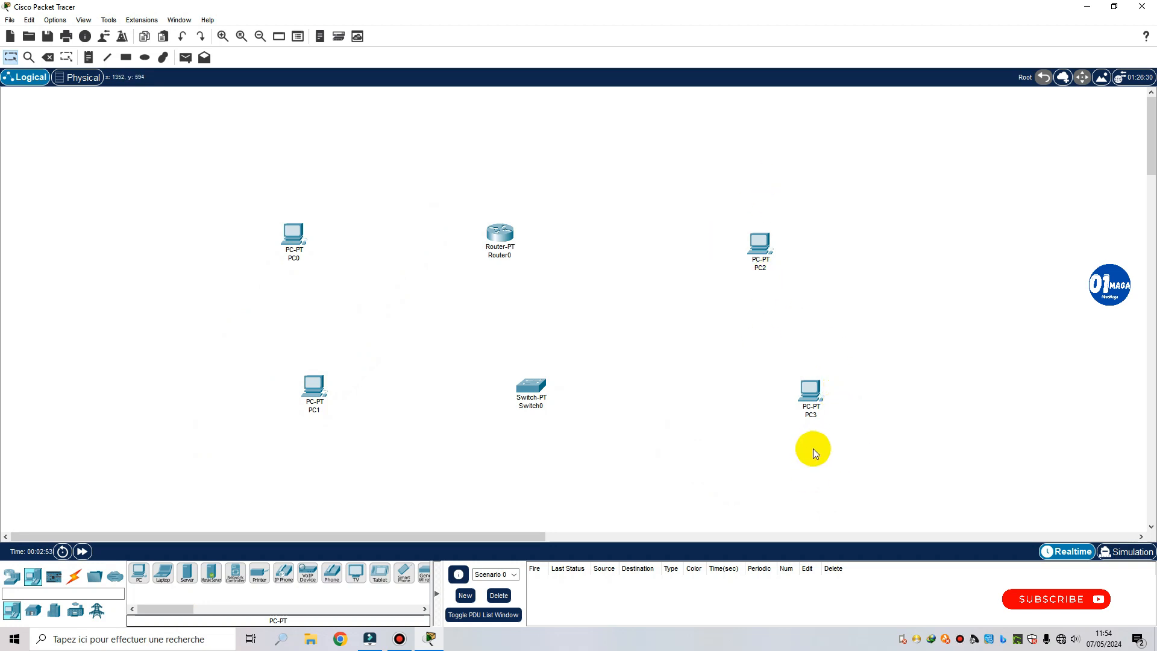
pyautogui.moveTo(162, 607); pyautogui.dragTo(155, 612)
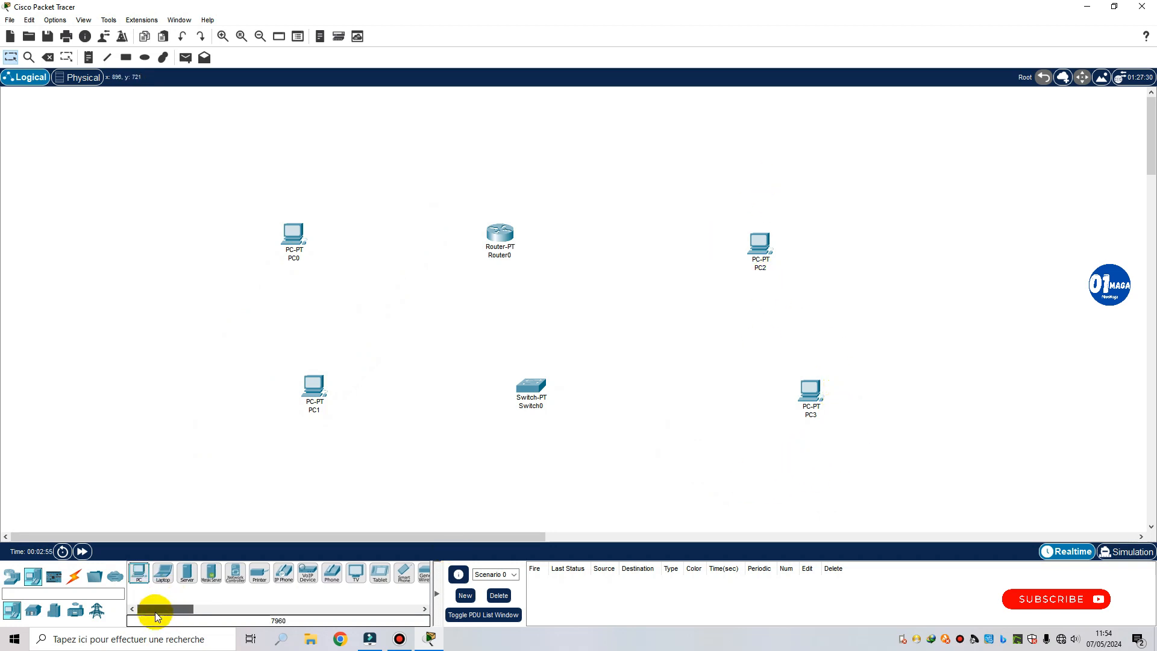
# Connect PC2 to PC3 with a Copper Cross-Over cable, using FastEthernet0 on both
pyautogui.click(74, 576)
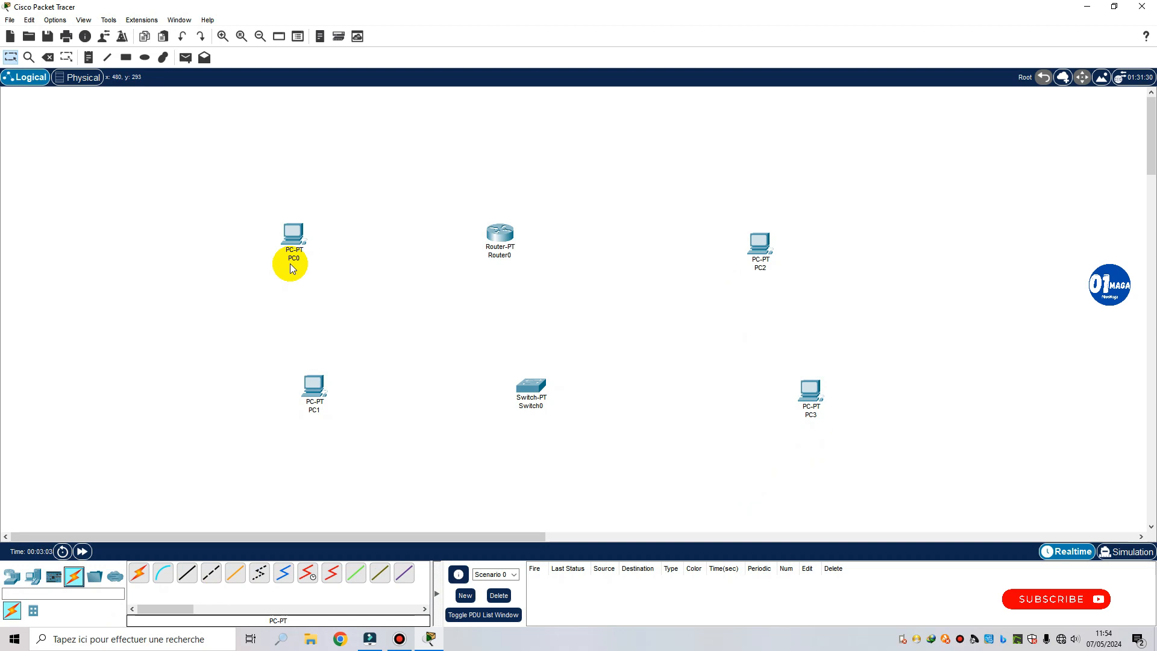
pyautogui.click(211, 572)
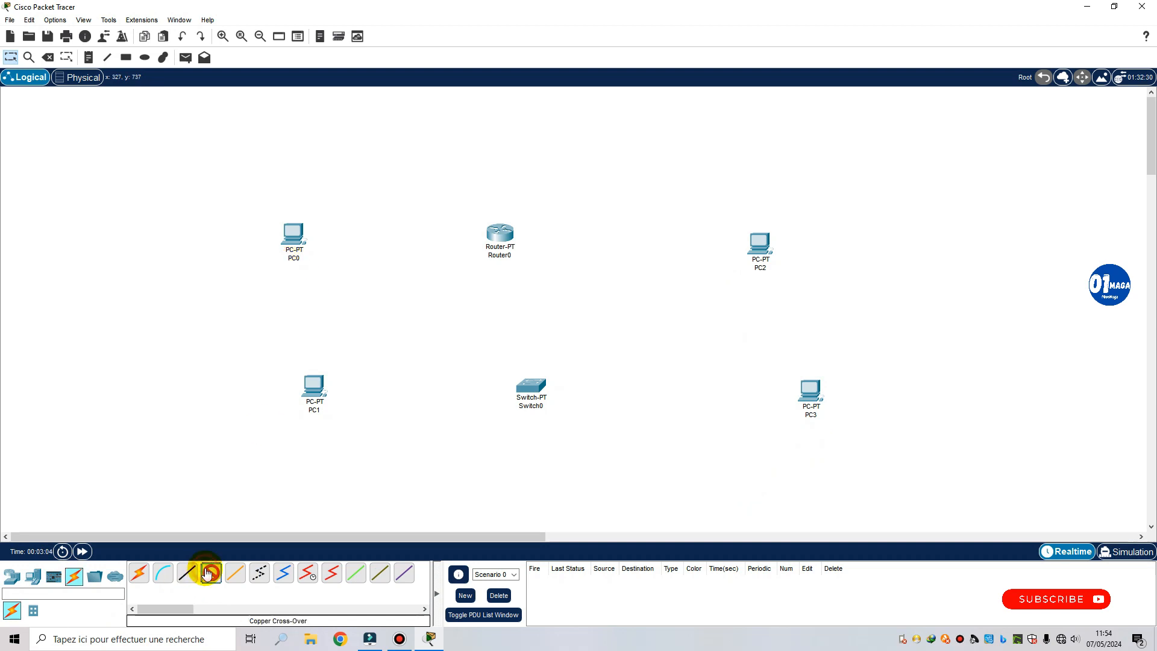
pyautogui.click(767, 254)
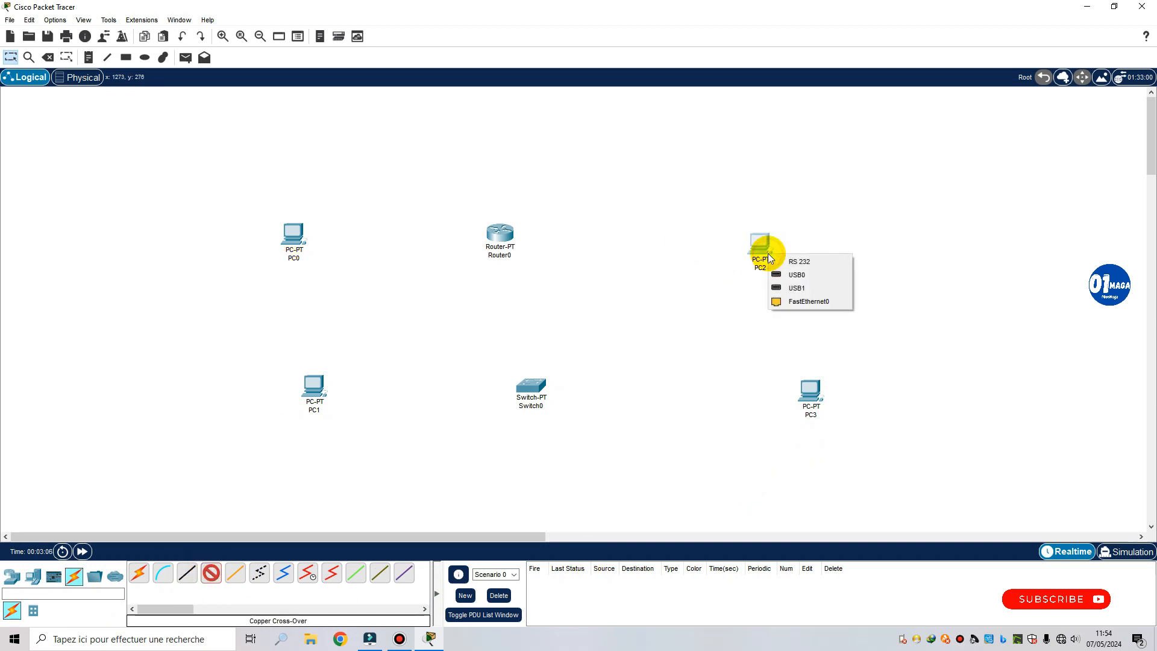
pyautogui.click(807, 301)
pyautogui.click(814, 394)
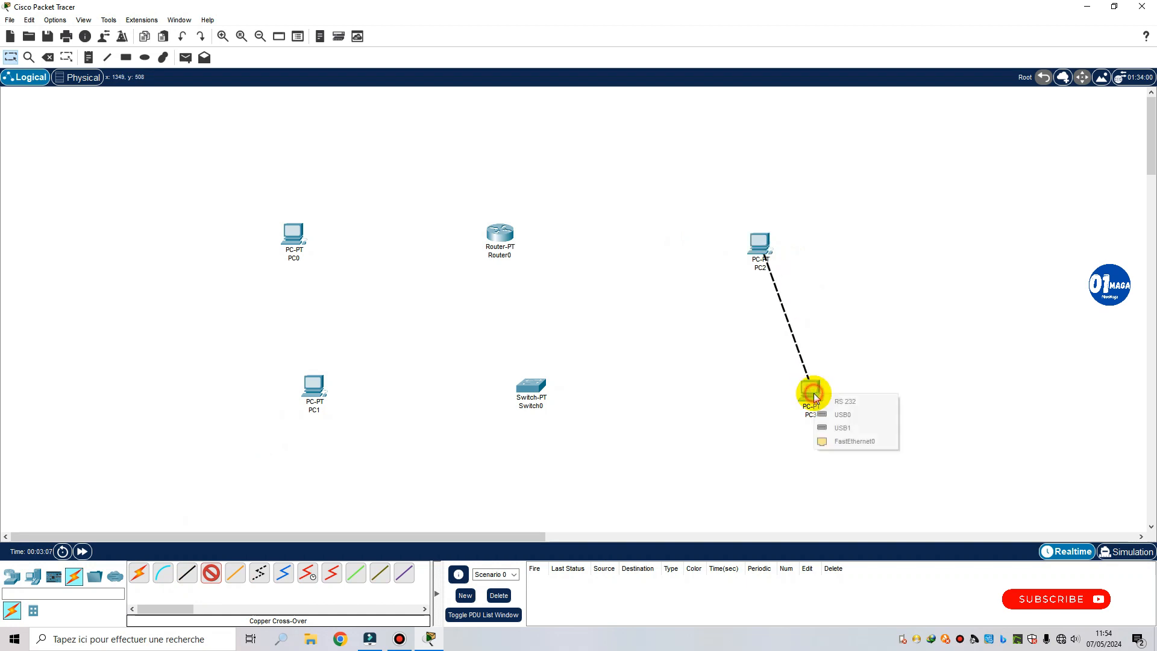
pyautogui.click(854, 441)
# Connect PC1 to Switch0 with a Copper Straight-Through cable
pyautogui.click(187, 573)
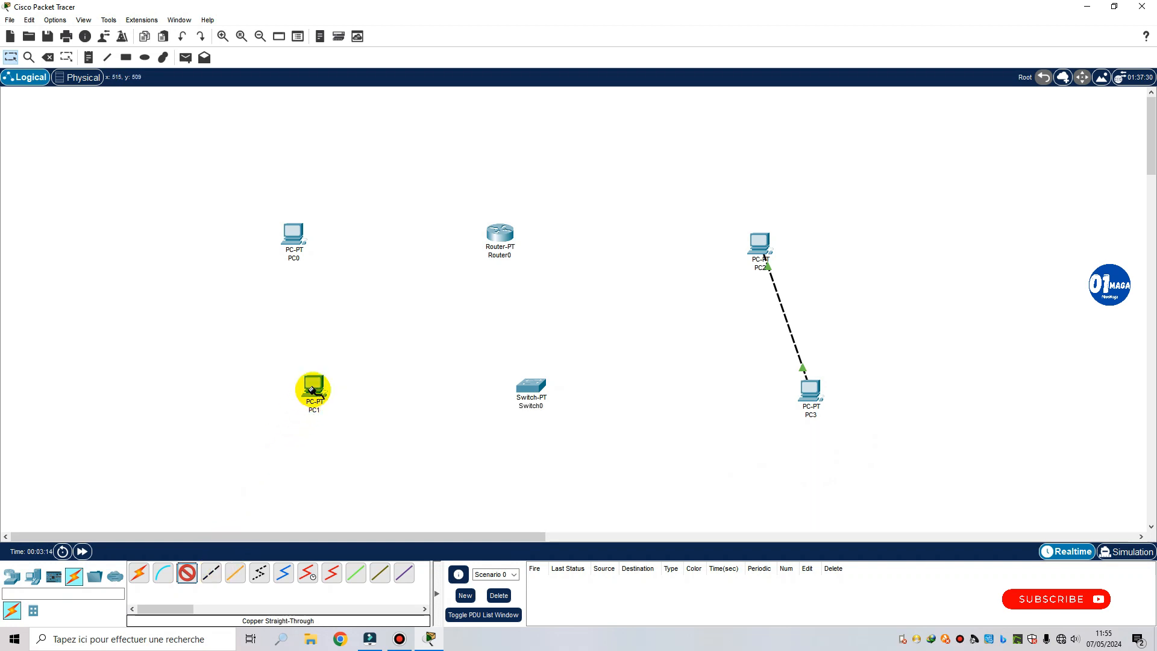
pyautogui.click(313, 391)
pyautogui.click(340, 439)
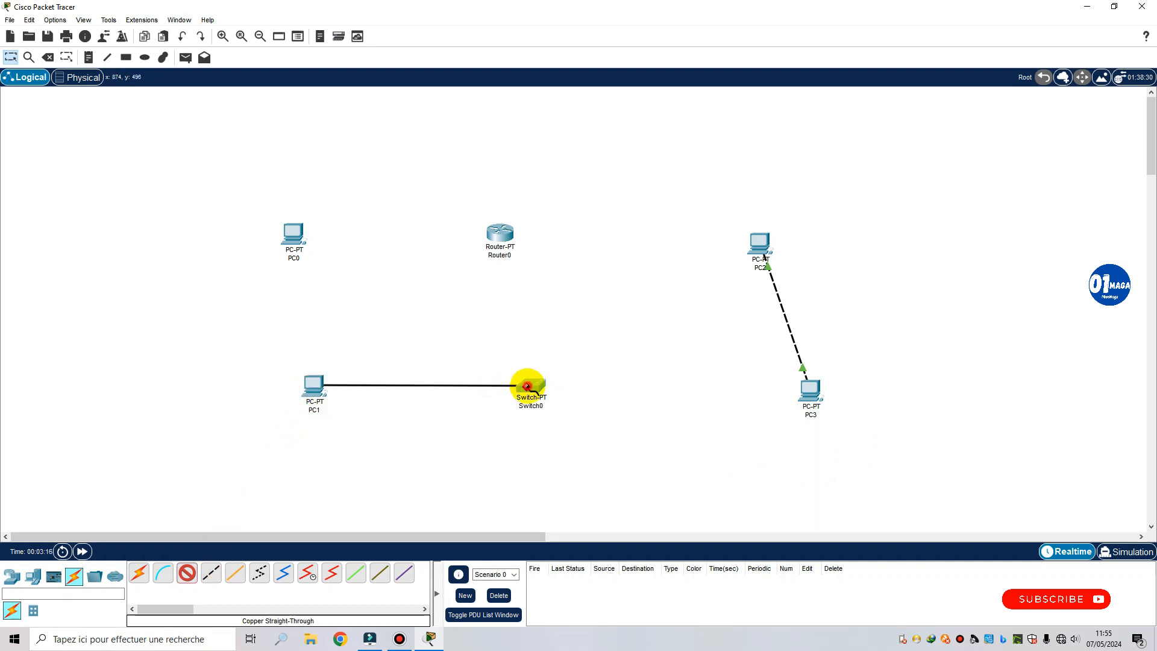
pyautogui.click(527, 385)
pyautogui.click(551, 333)
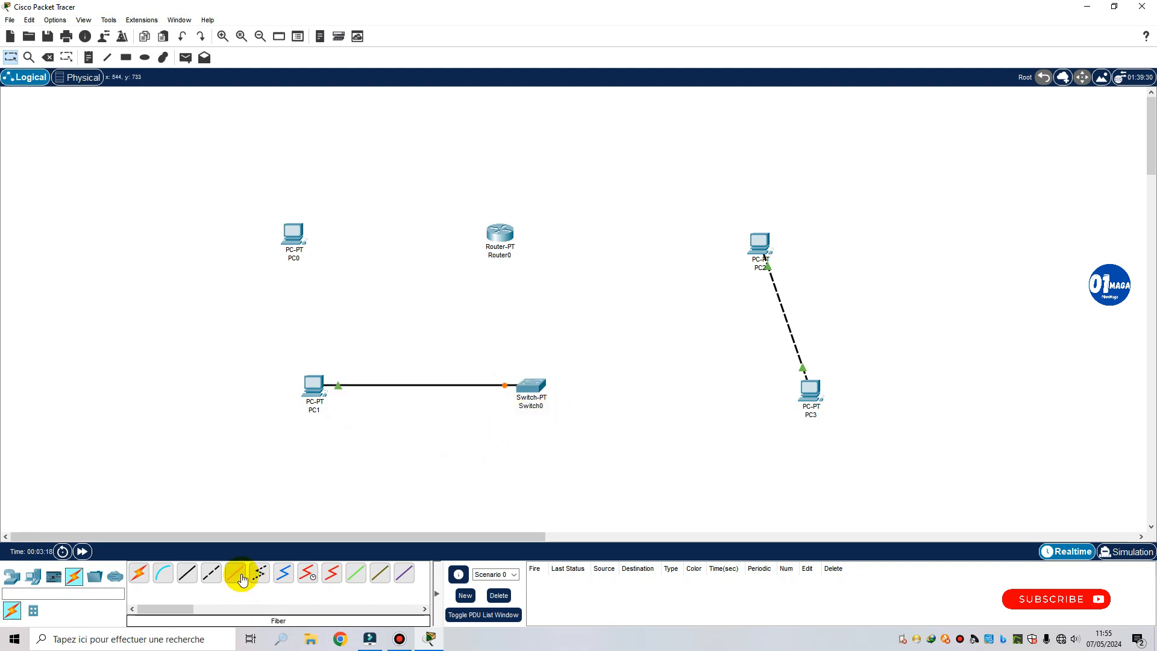
# Connect PC0 to Router0 with a Copper Cross-Over cable
pyautogui.click(187, 572)
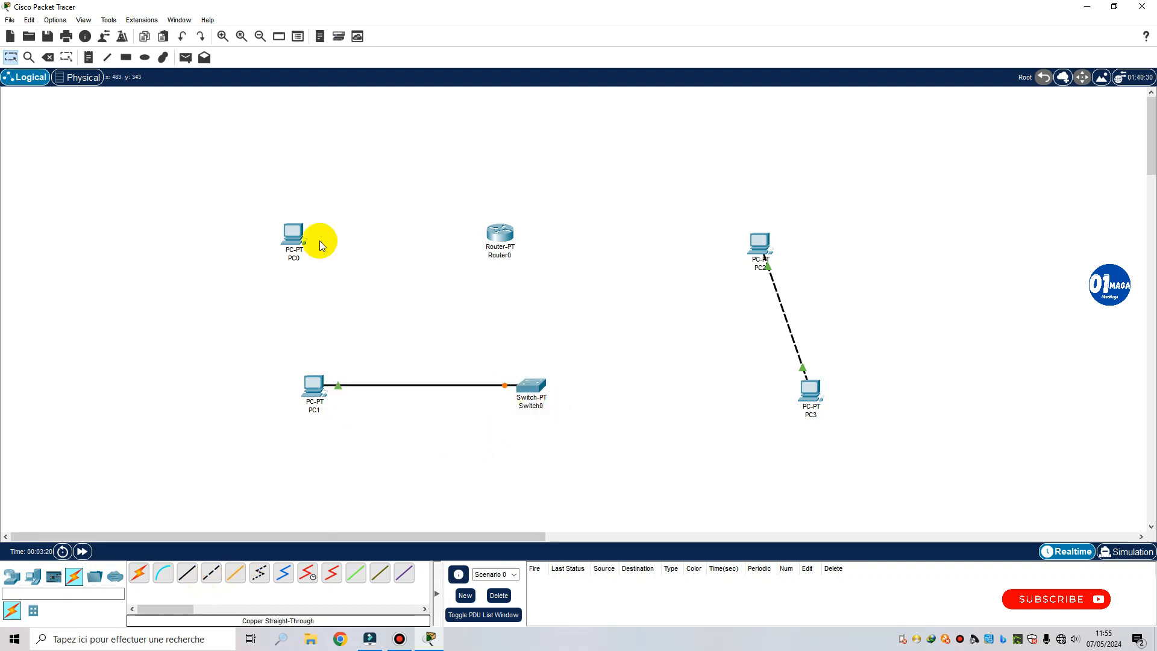
pyautogui.click(211, 572)
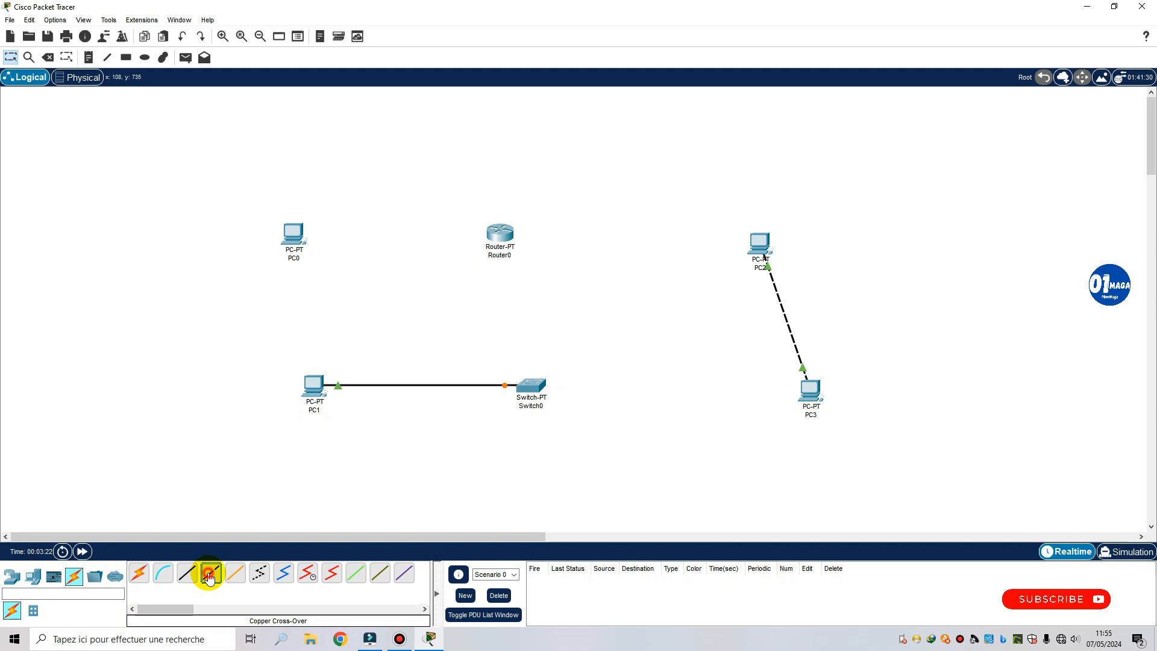
pyautogui.click(301, 232)
pyautogui.click(386, 283)
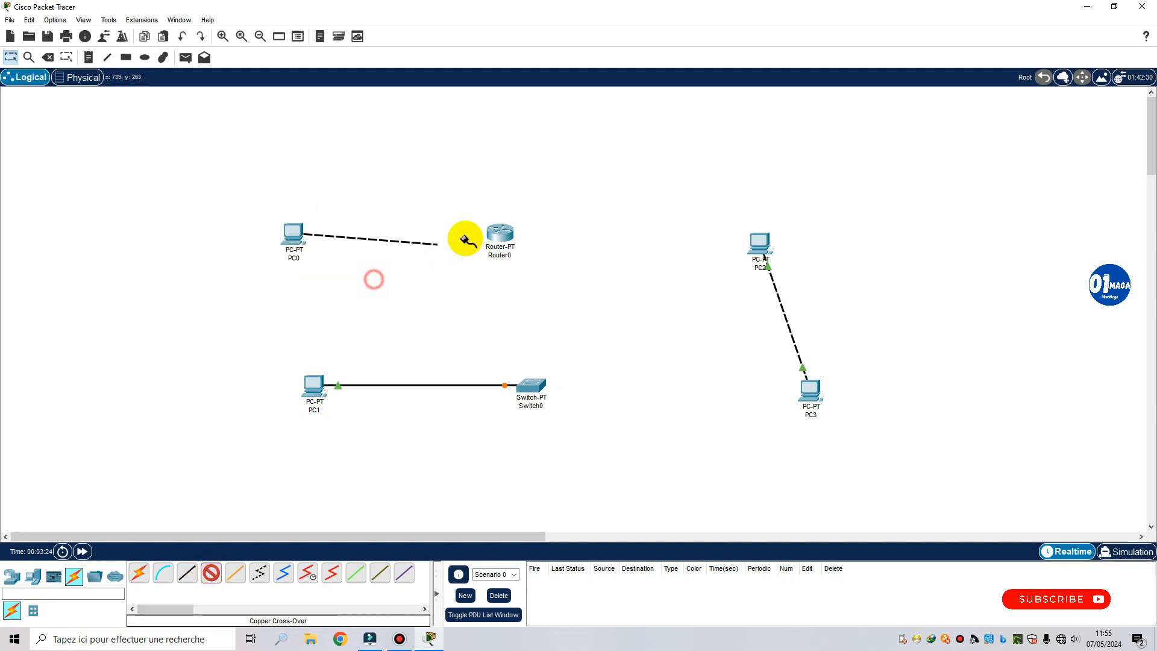
pyautogui.click(508, 233)
pyautogui.click(556, 269)
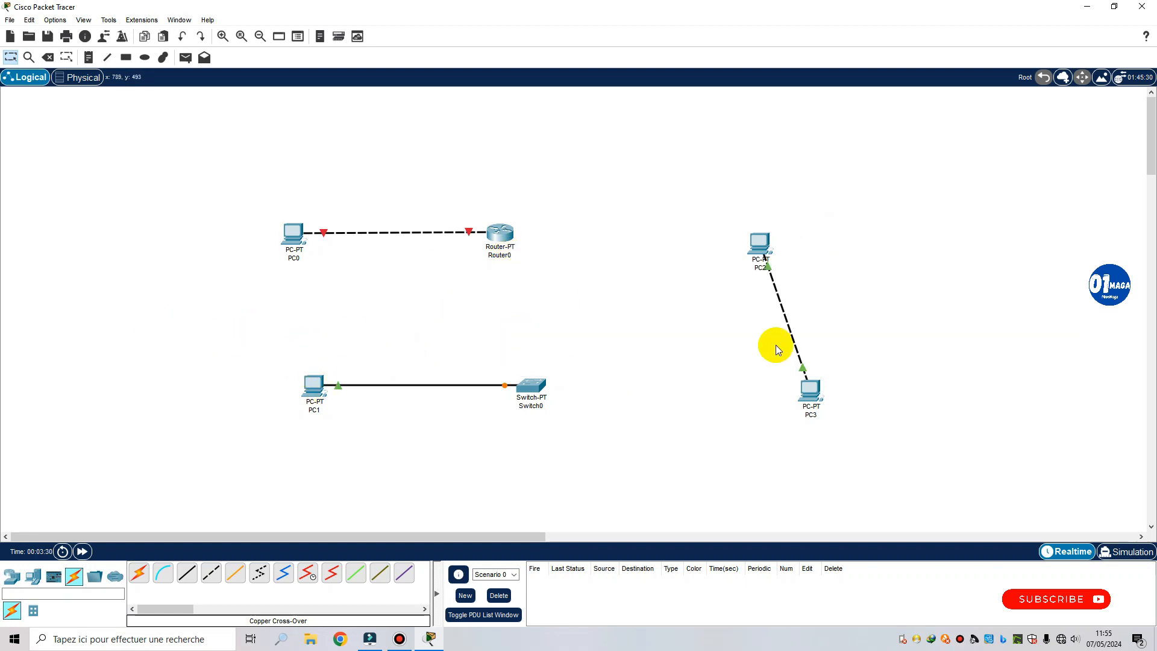
# Move Router0 farther from PC0, and shift all six devices sideways to free space beside them for another topology
pyautogui.moveTo(514, 235); pyautogui.dragTo(598, 198)
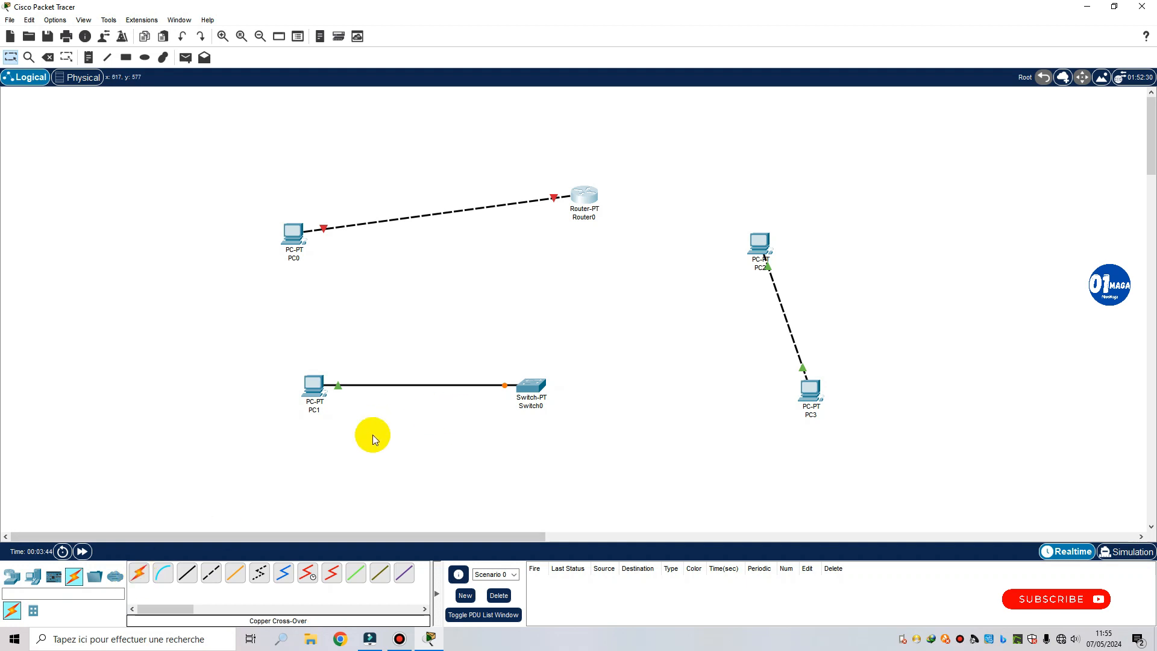
pyautogui.moveTo(596, 205); pyautogui.dragTo(561, 201)
pyautogui.moveTo(217, 212); pyautogui.dragTo(869, 429)
pyautogui.moveTo(486, 320); pyautogui.dragTo(721, 300)
pyautogui.moveTo(271, 207); pyautogui.dragTo(1066, 370)
pyautogui.click(288, 323)
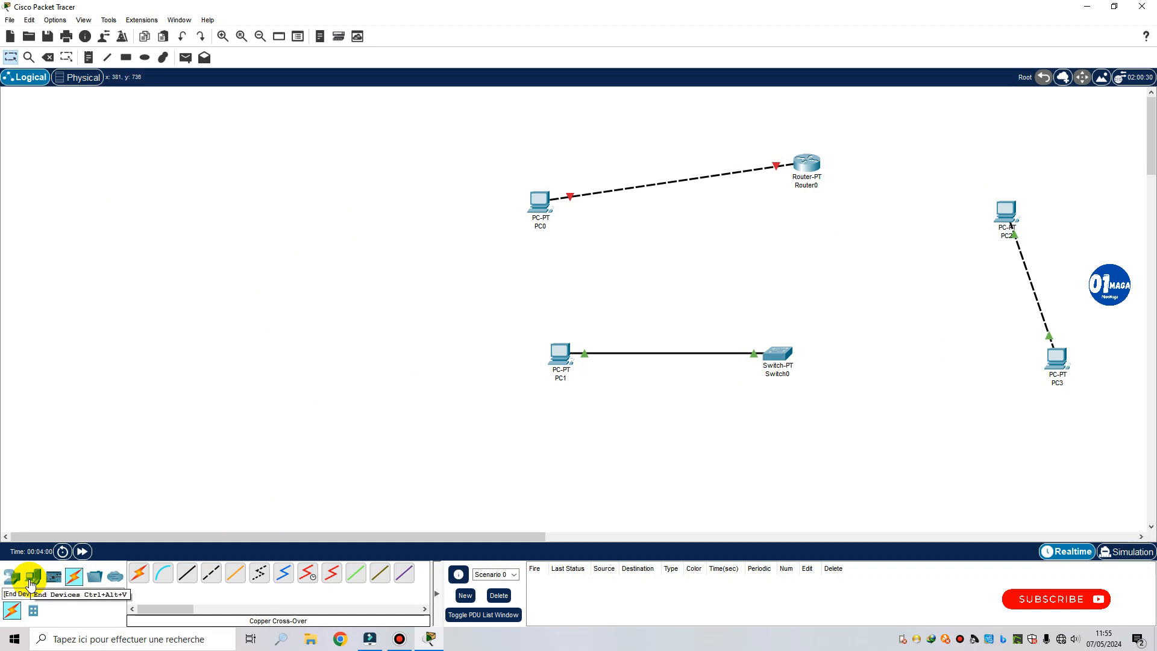
# Add four generic PCs in a two-by-two arrangement in the freed space beside PC0 and PC1
pyautogui.click(30, 584)
pyautogui.click(140, 573)
pyautogui.click(83, 186)
pyautogui.click(139, 572)
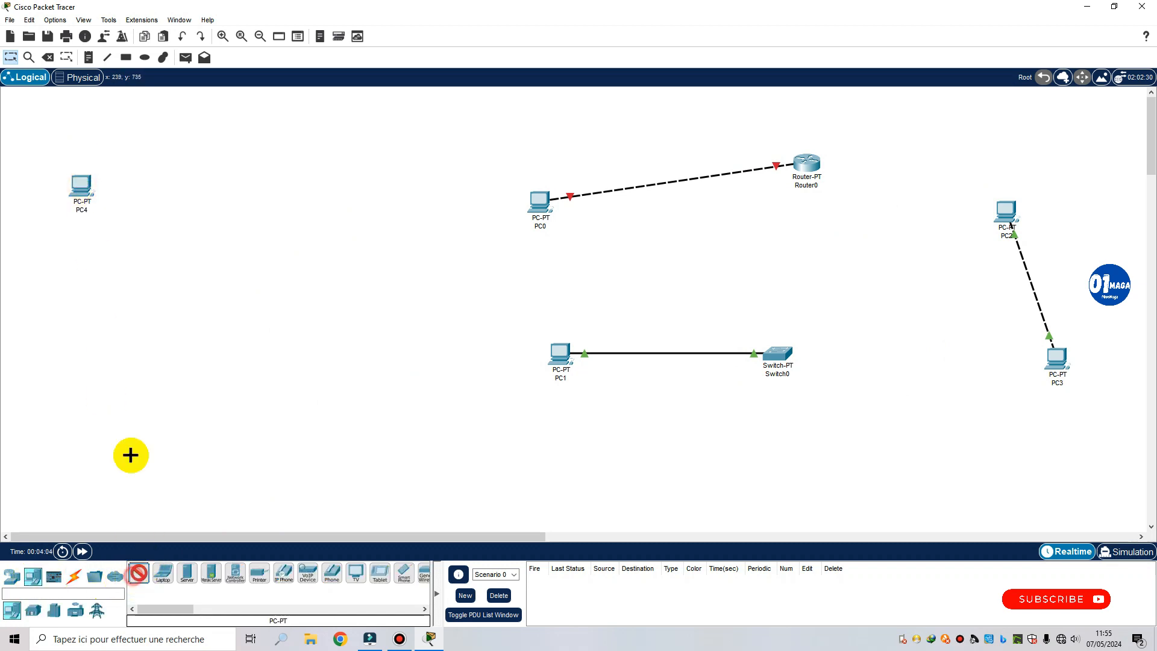
pyautogui.click(102, 302)
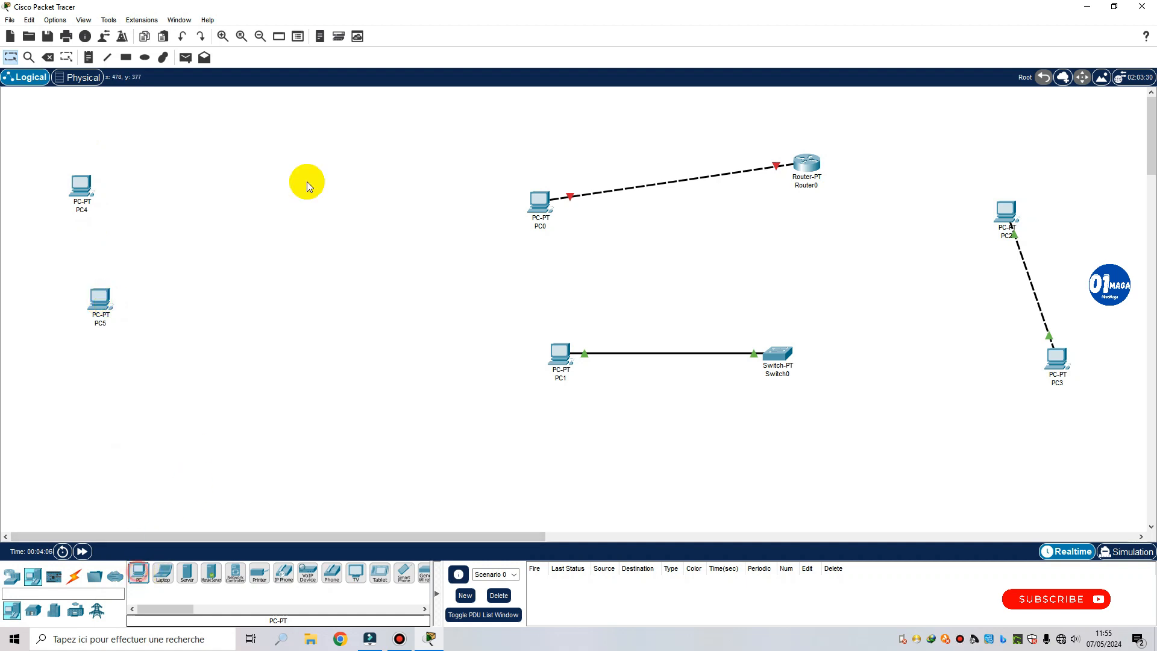
pyautogui.click(138, 573)
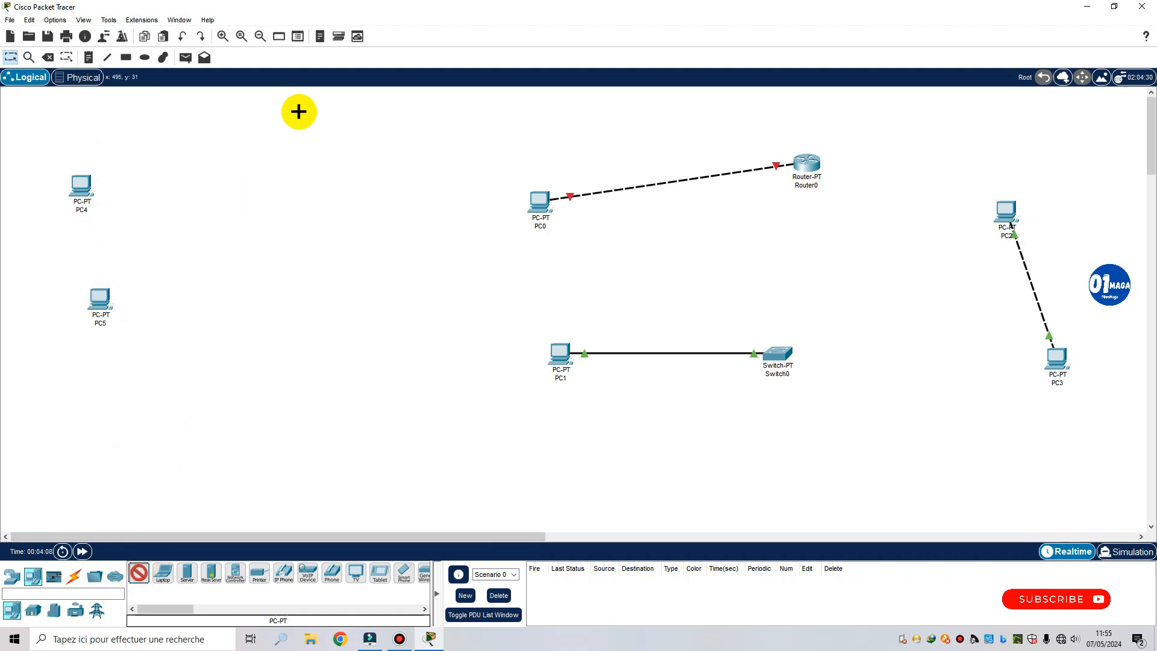
pyautogui.click(280, 173)
pyautogui.click(140, 573)
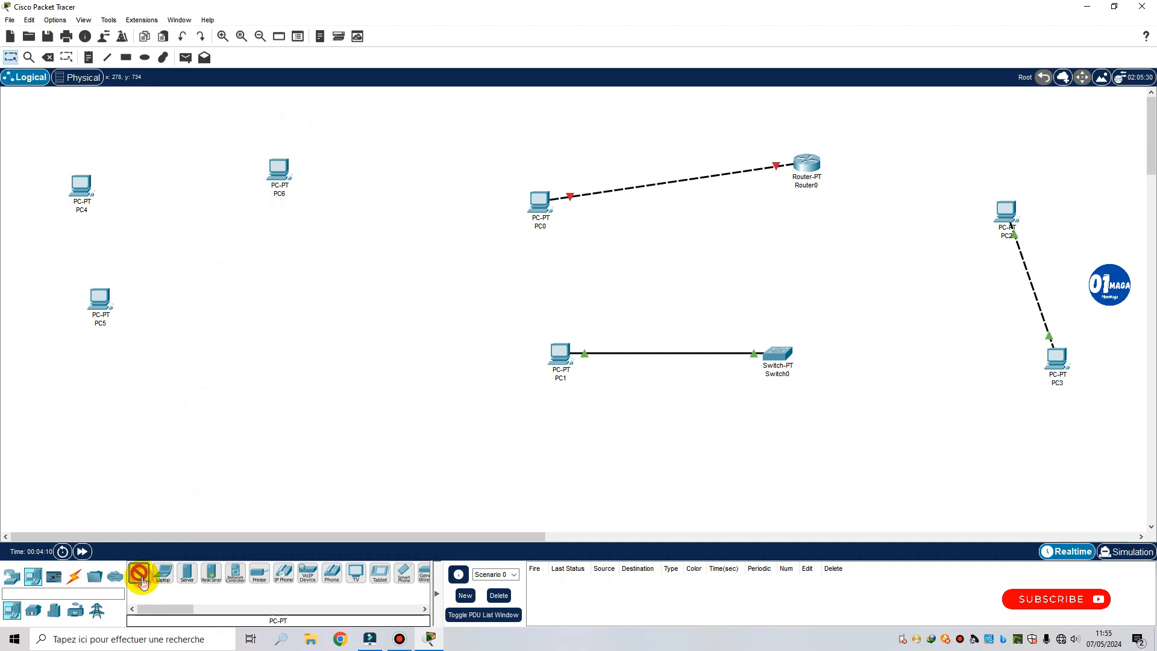
pyautogui.click(281, 282)
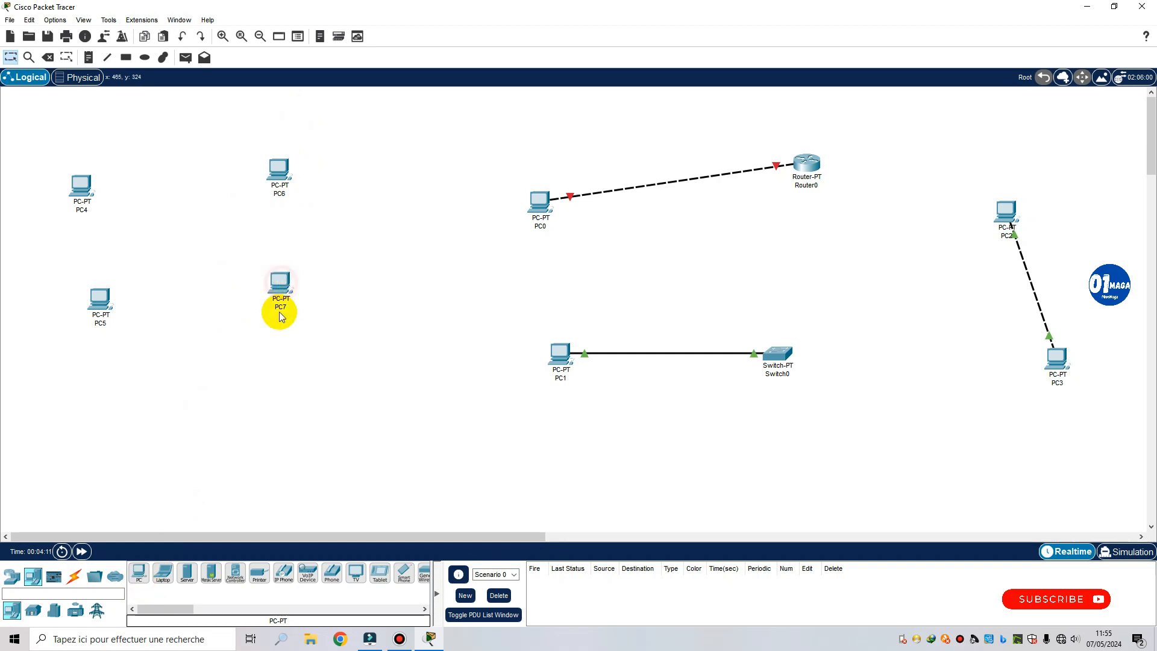
# Place a PT-Router and a PT-Switch side by side below the four new PCs
pyautogui.click(13, 580)
pyautogui.click(356, 573)
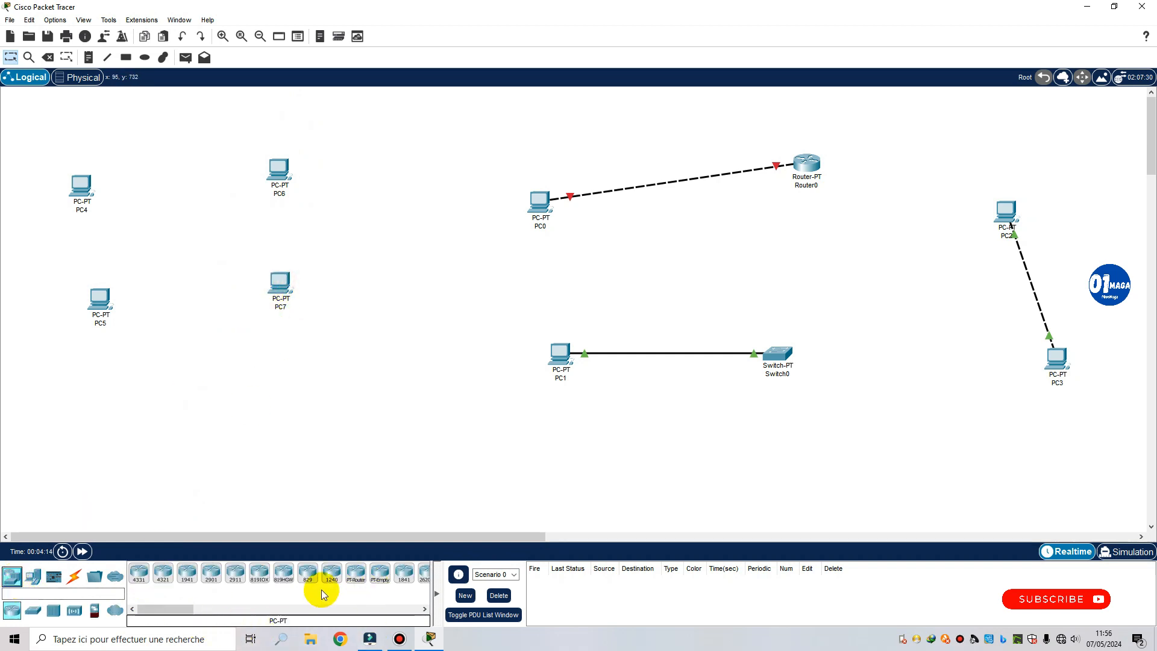
pyautogui.click(139, 436)
pyautogui.click(32, 610)
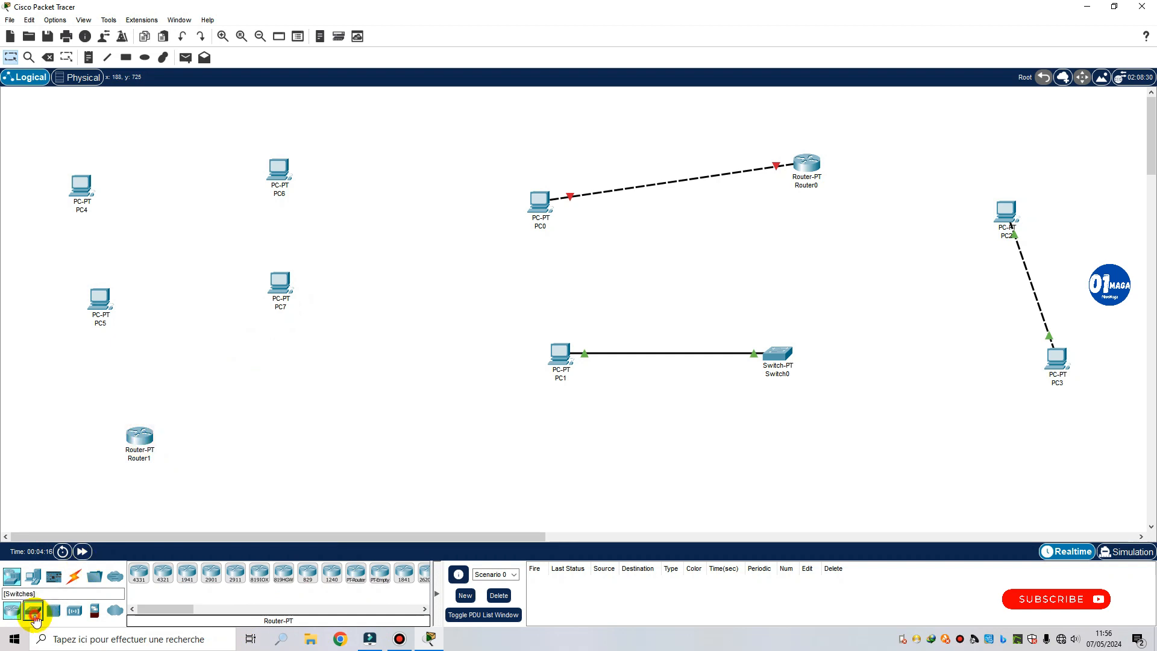
pyautogui.click(163, 574)
pyautogui.click(318, 438)
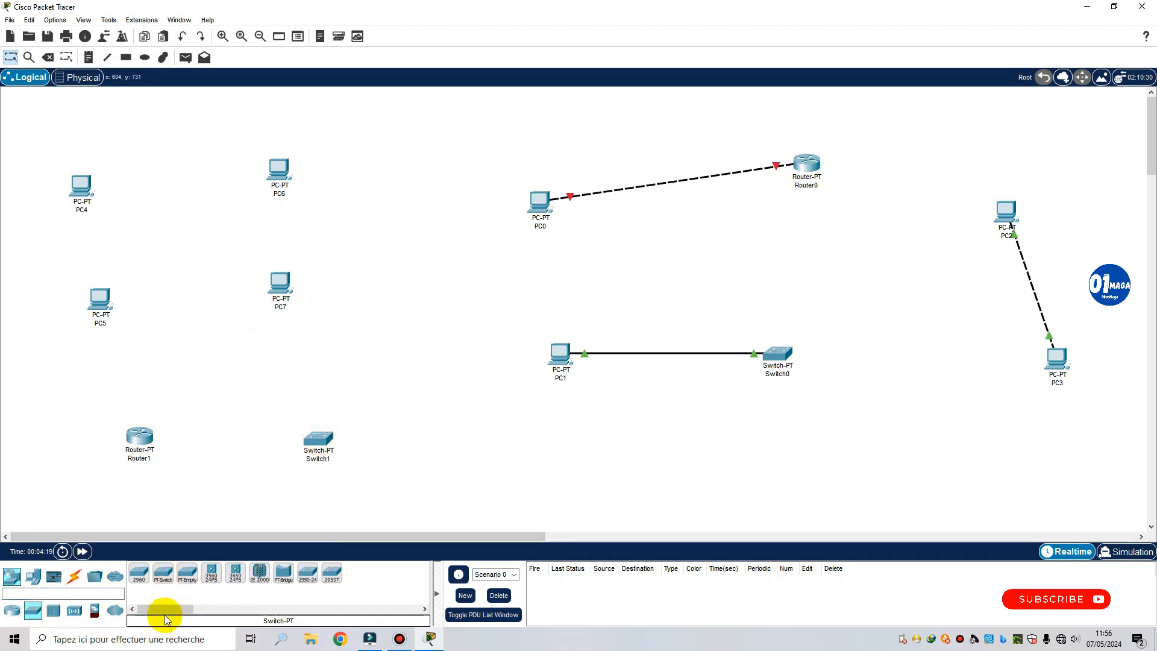
# Connect PC4 to PC6 using the automatically chosen connection type
pyautogui.click(77, 580)
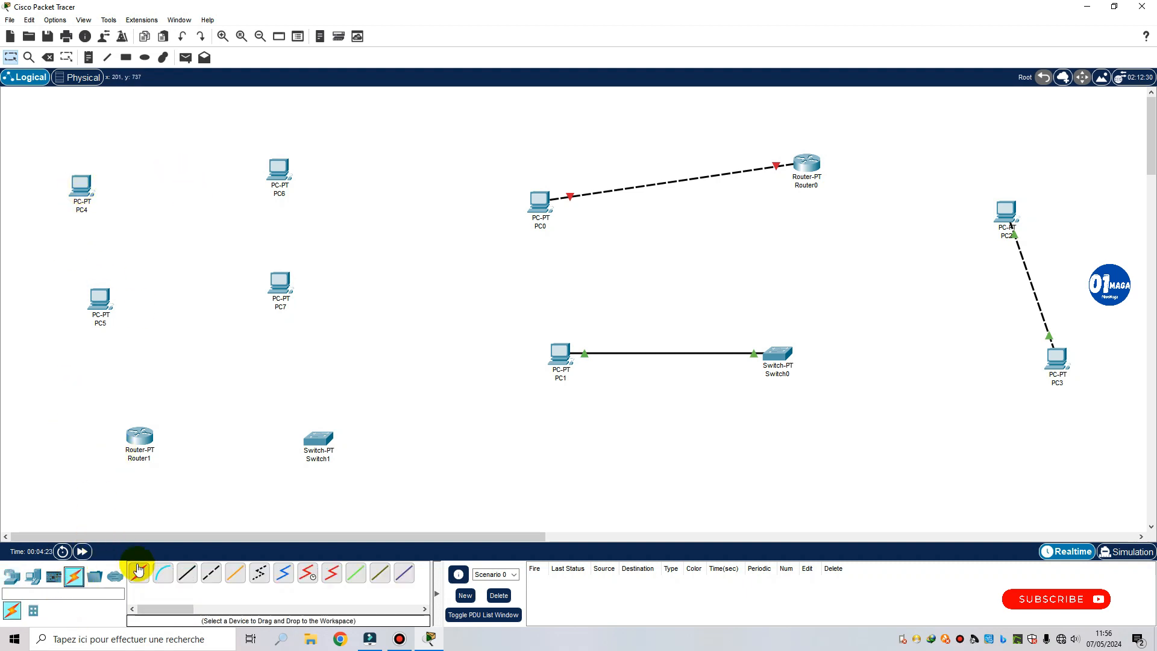
pyautogui.moveTo(78, 200)
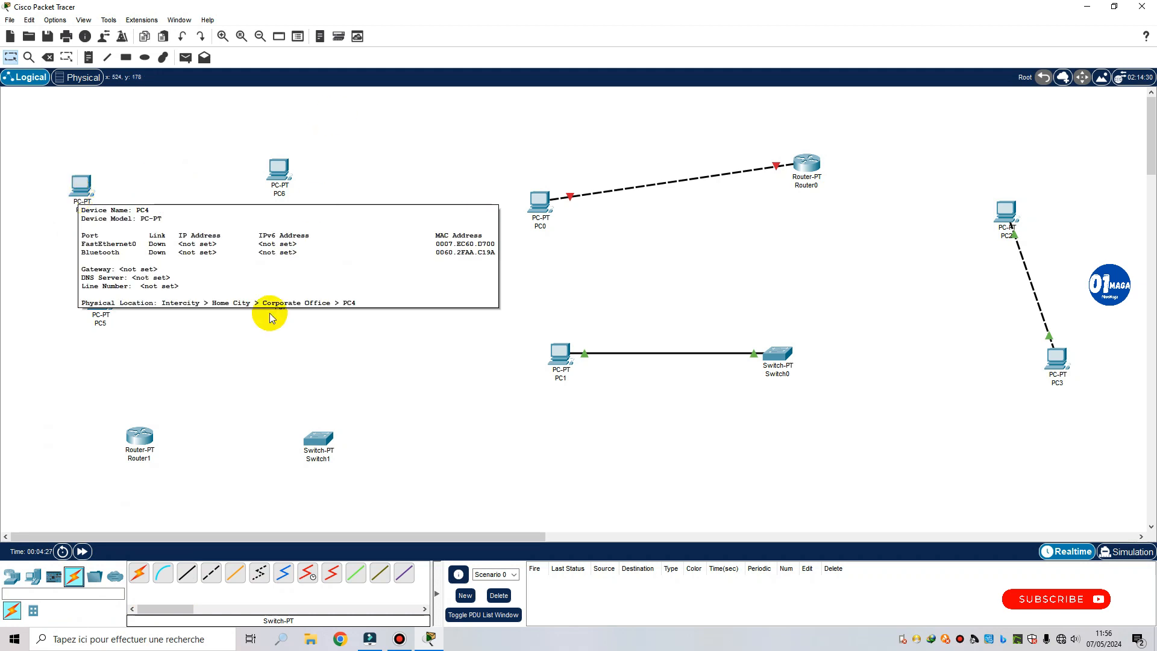
pyautogui.click(139, 573)
pyautogui.click(87, 193)
pyautogui.click(278, 171)
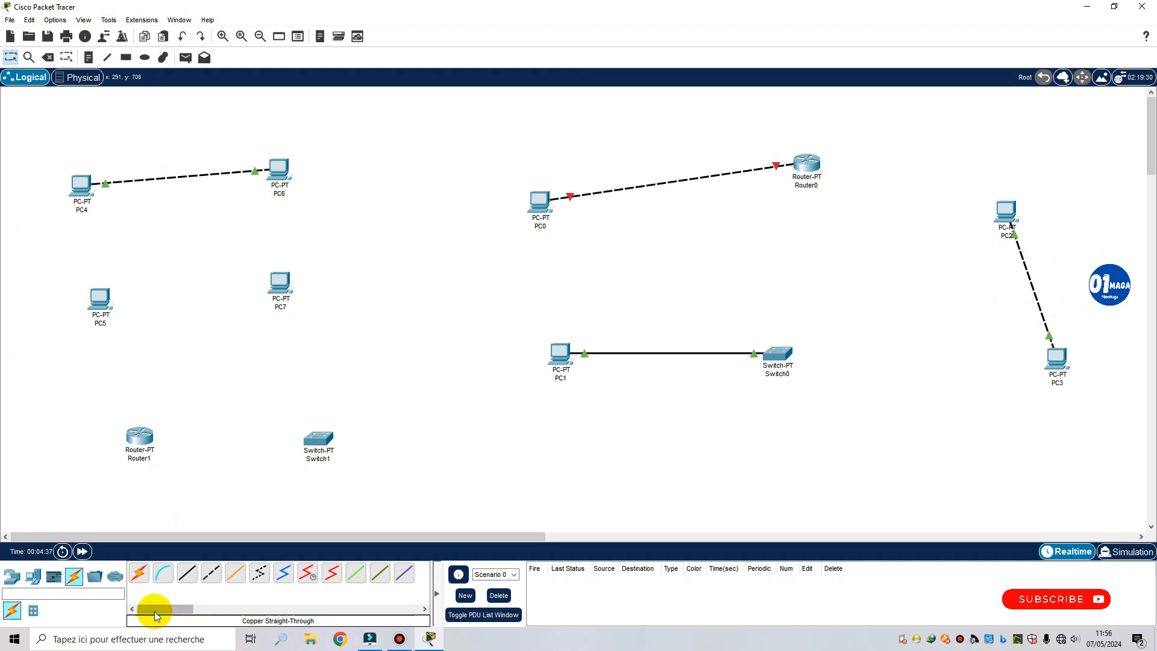
# Link PC5 to Router1 and PC7 to Switch1, letting the connection type be chosen automatically for both
pyautogui.click(140, 575)
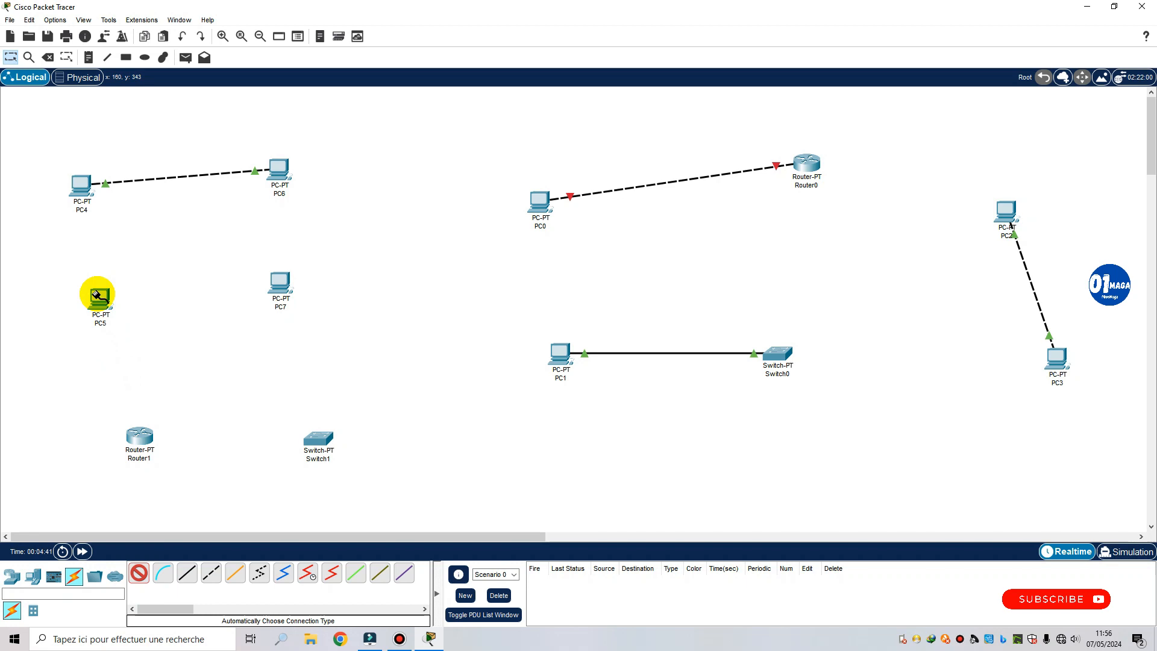
pyautogui.click(98, 295)
pyautogui.click(140, 436)
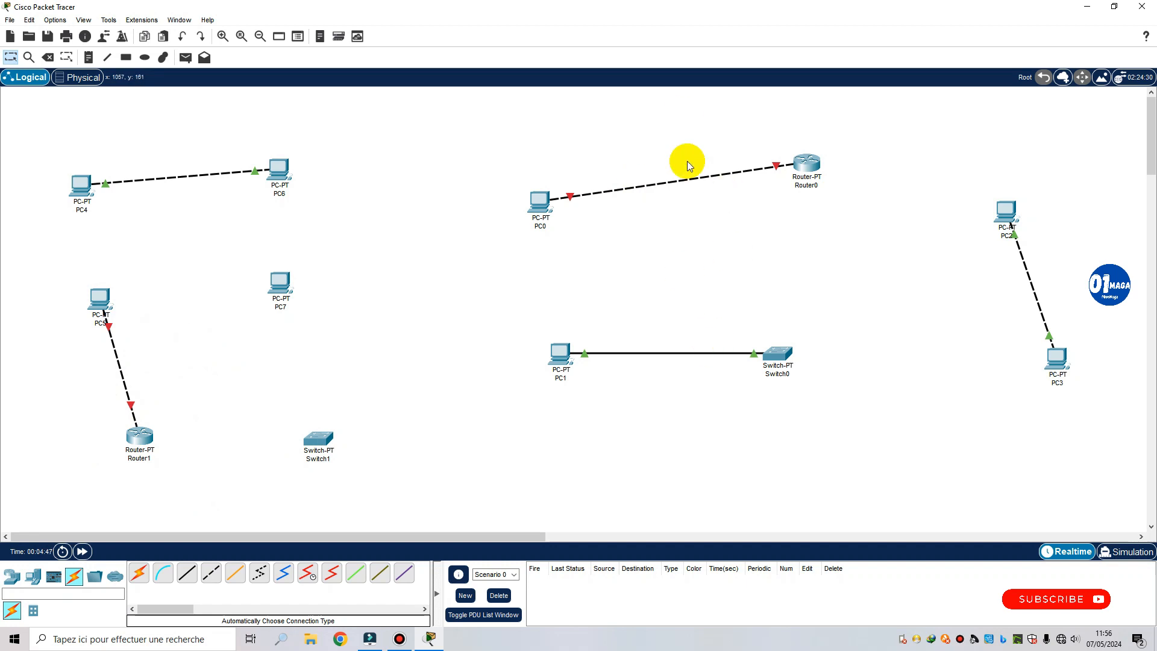
pyautogui.click(140, 574)
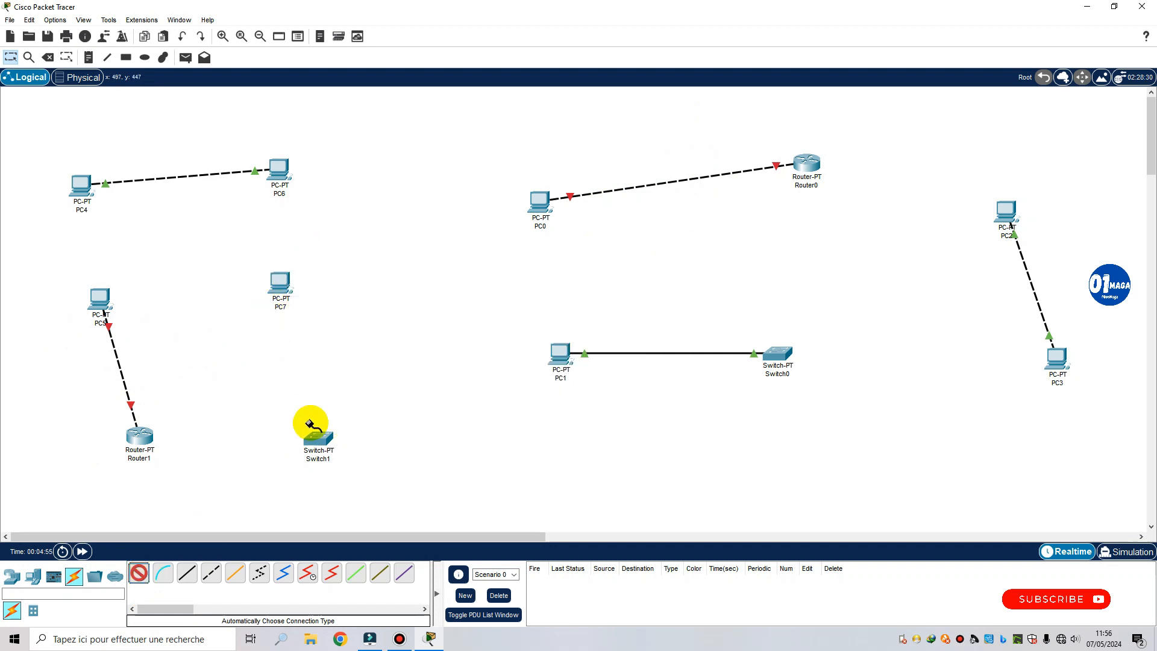
pyautogui.click(279, 283)
pyautogui.click(318, 439)
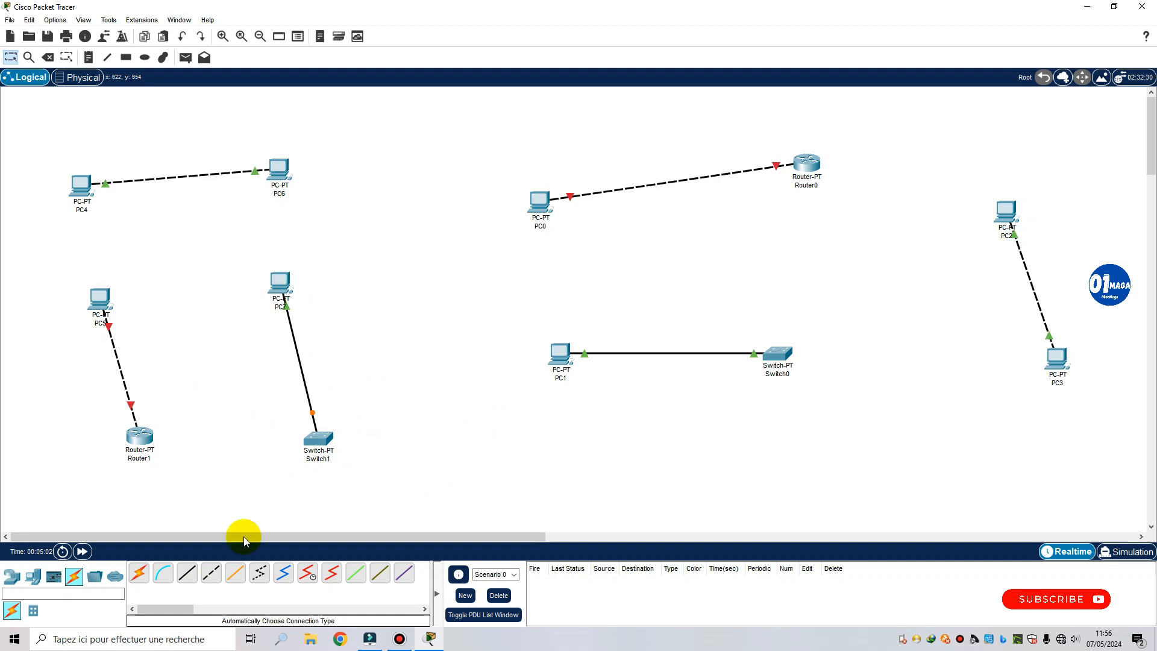
# Connect Router1 to Switch1 with an automatically chosen cable
pyautogui.click(140, 575)
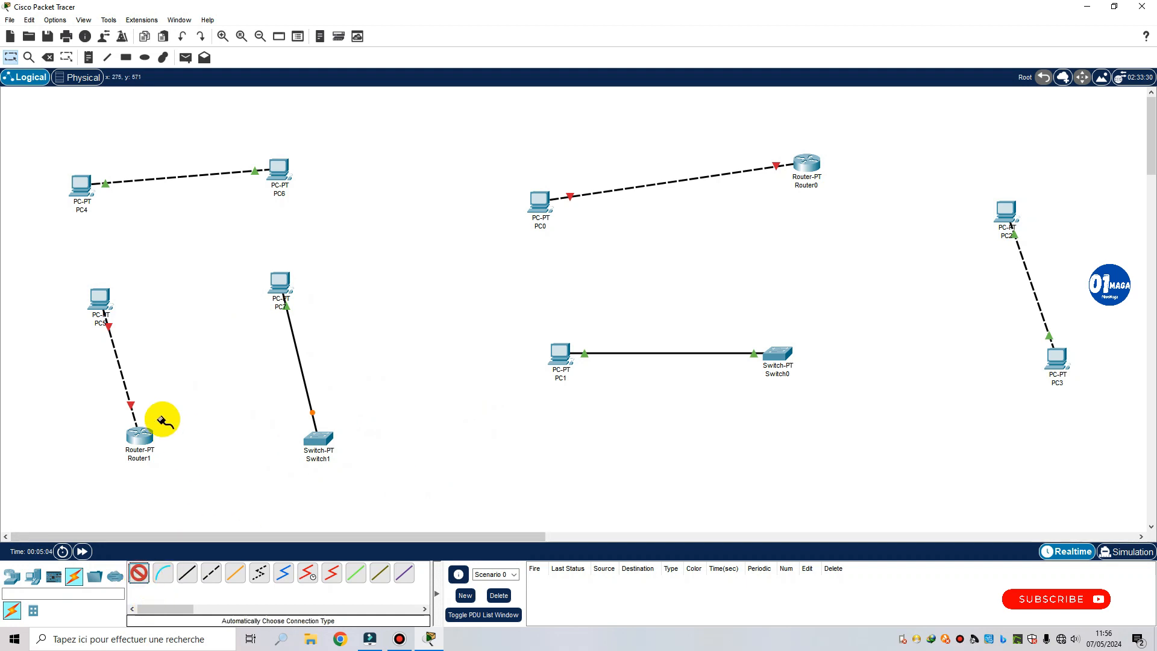
pyautogui.click(140, 449)
pyautogui.click(317, 438)
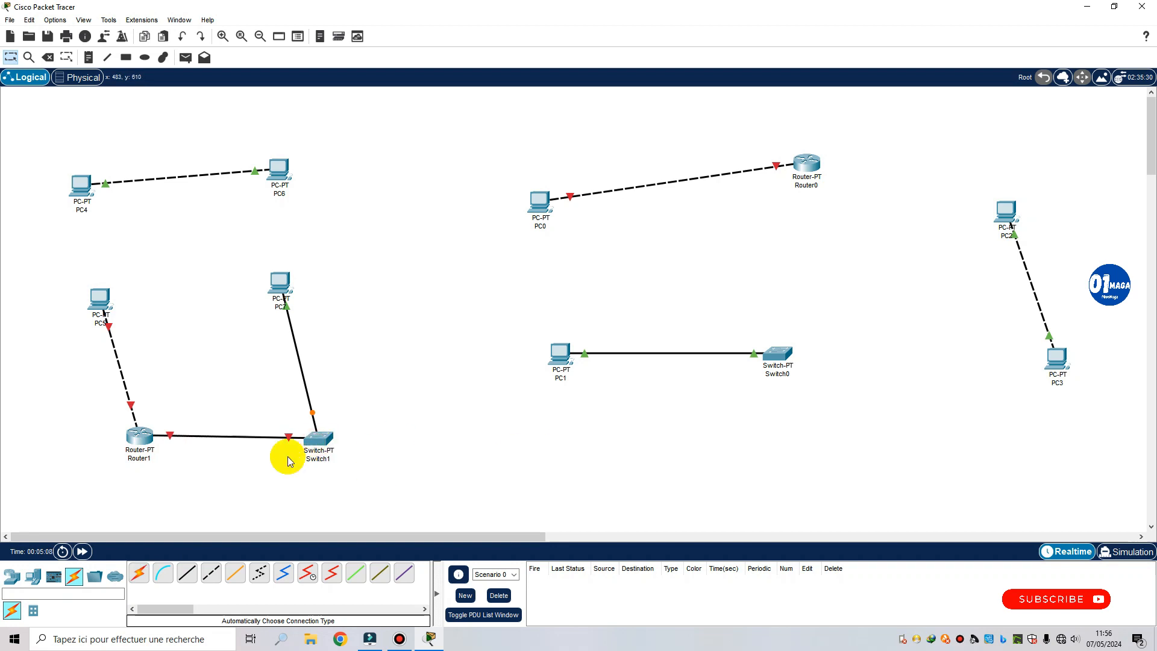